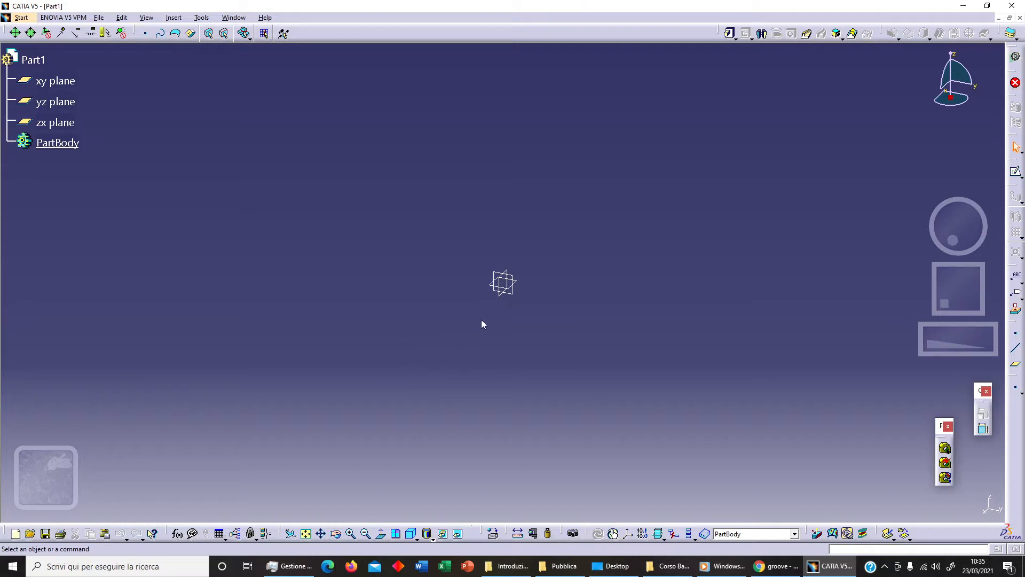
- Sketch an upright rectangle on the yz plane, offset along positive H from the origin and straddling the H axis, and finish the sketch
left_click(515, 291)
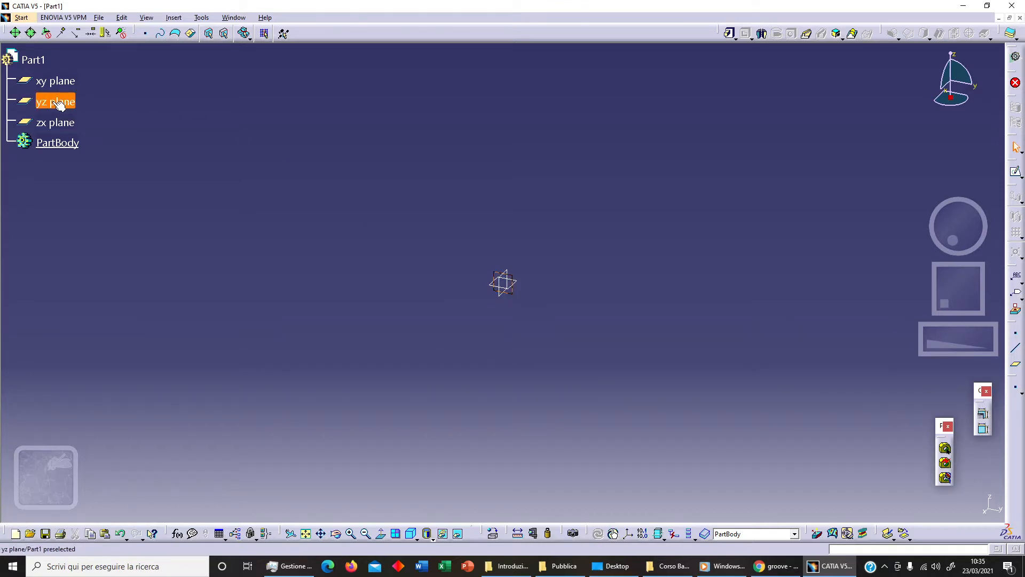
left_click(1015, 172)
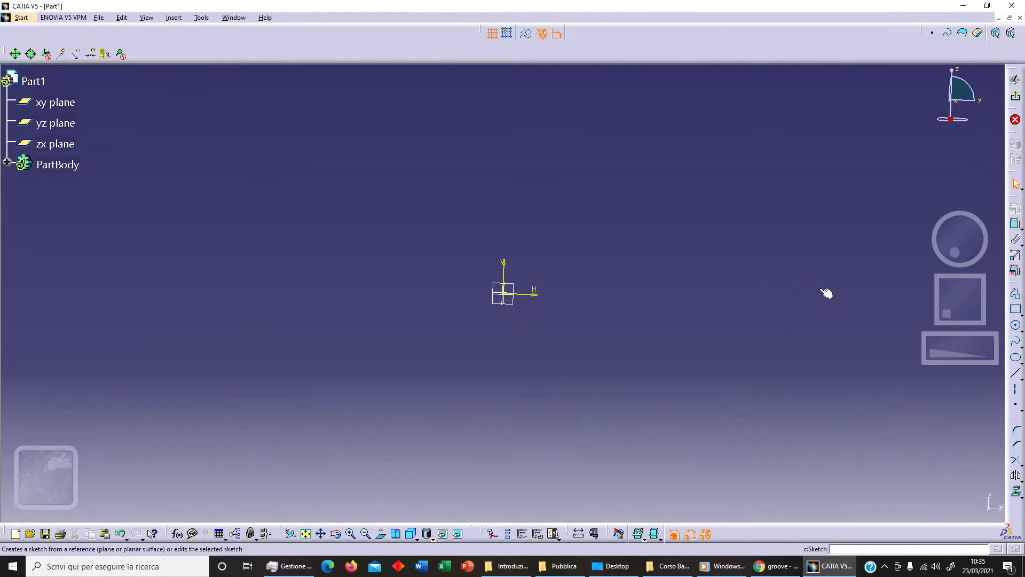
left_click(1015, 309)
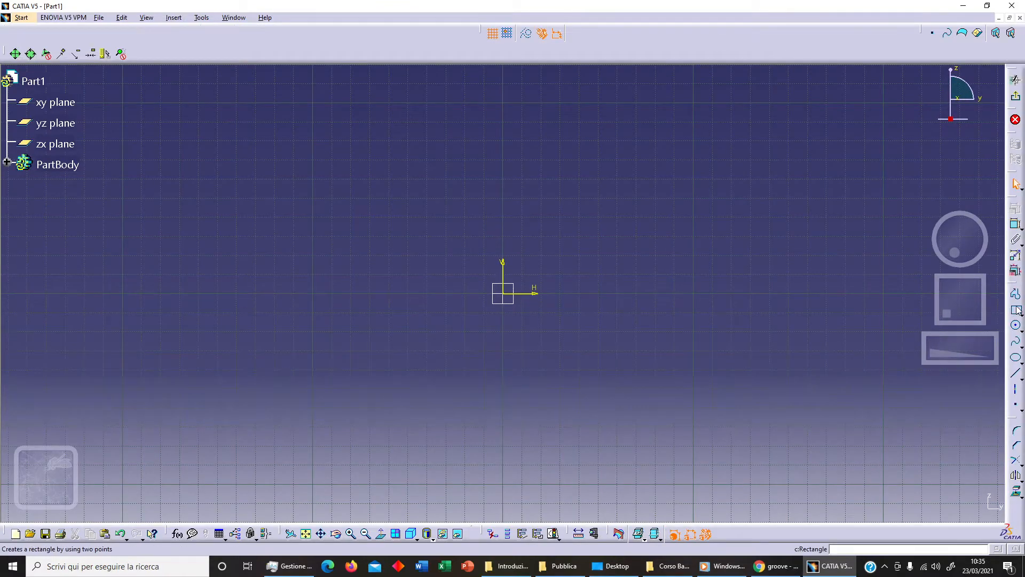
left_click(628, 198)
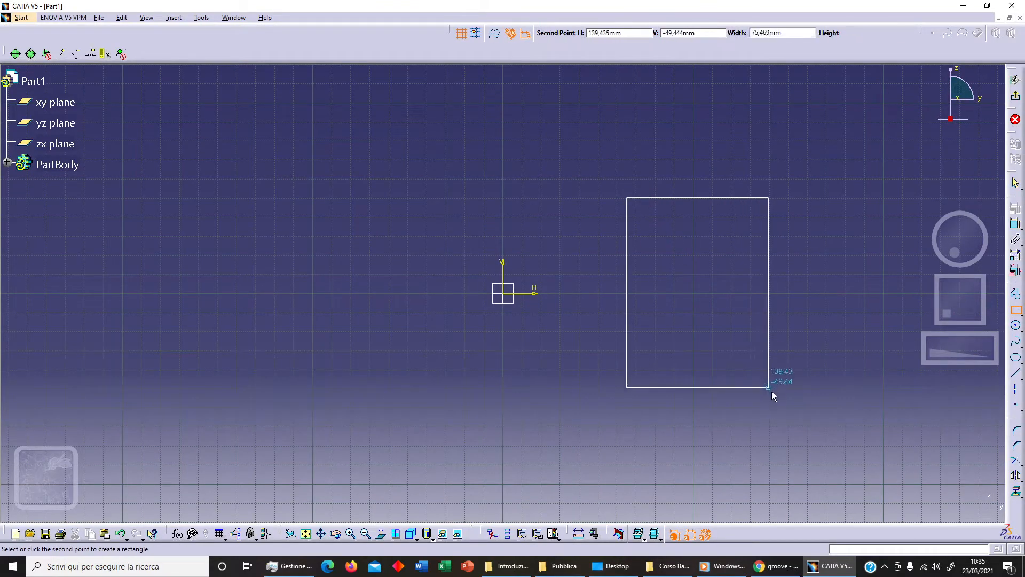
left_click(775, 398)
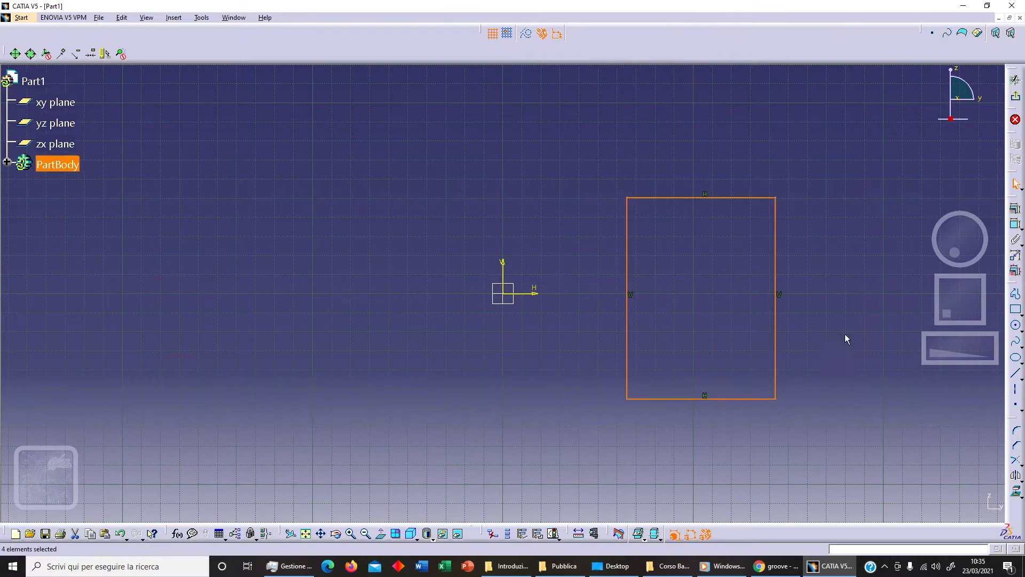
left_click(1017, 99)
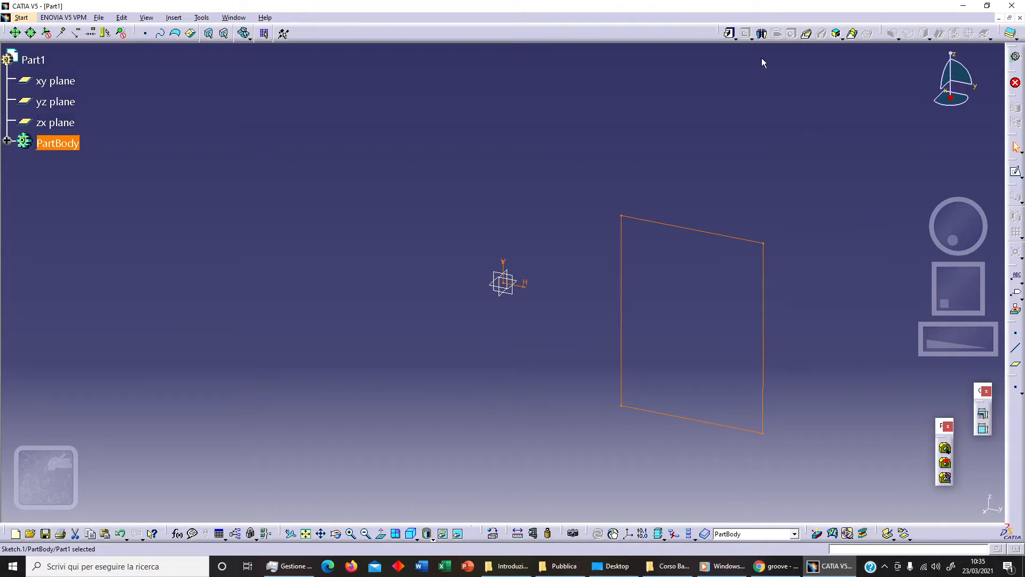
- Create a shaft by revolving the rectangle sketch 360 degrees about the Z axis
left_click(761, 33)
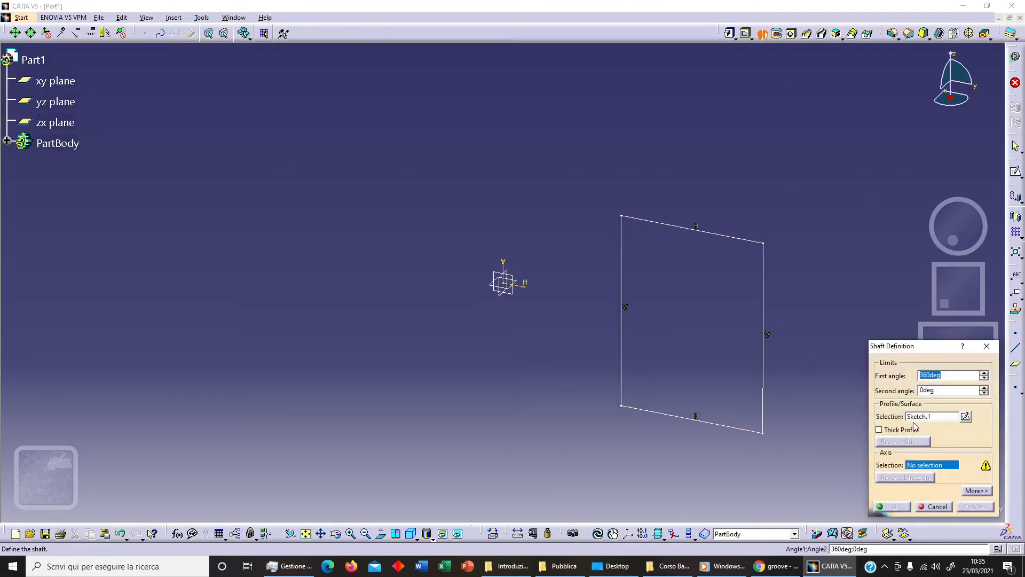
right_click(936, 469)
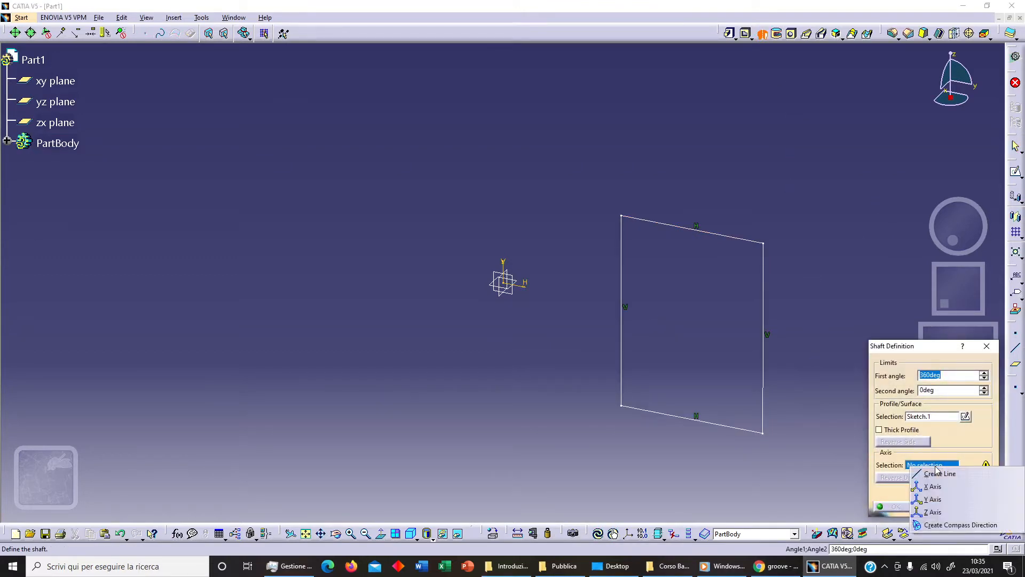
left_click(940, 516)
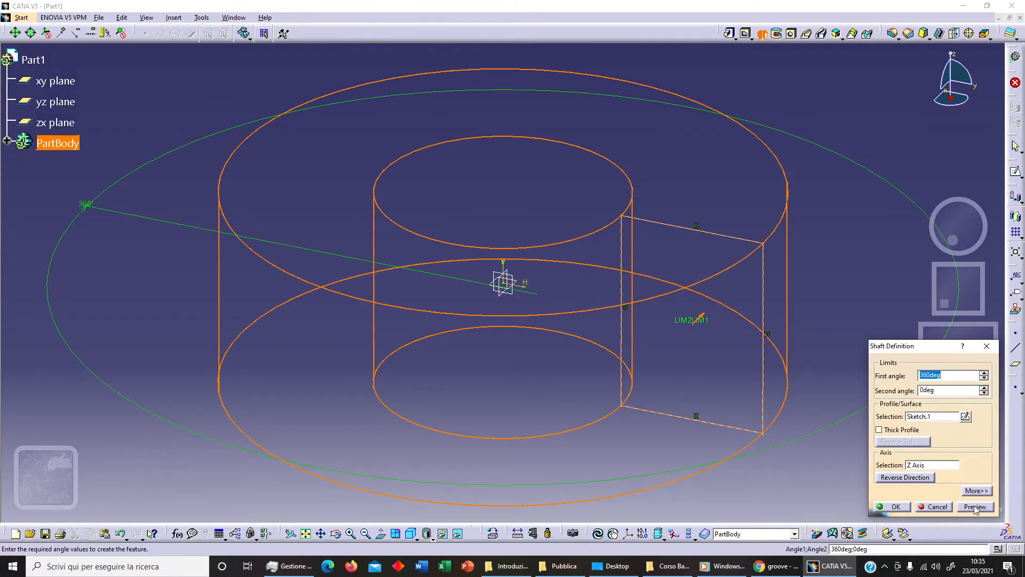
left_click(975, 506)
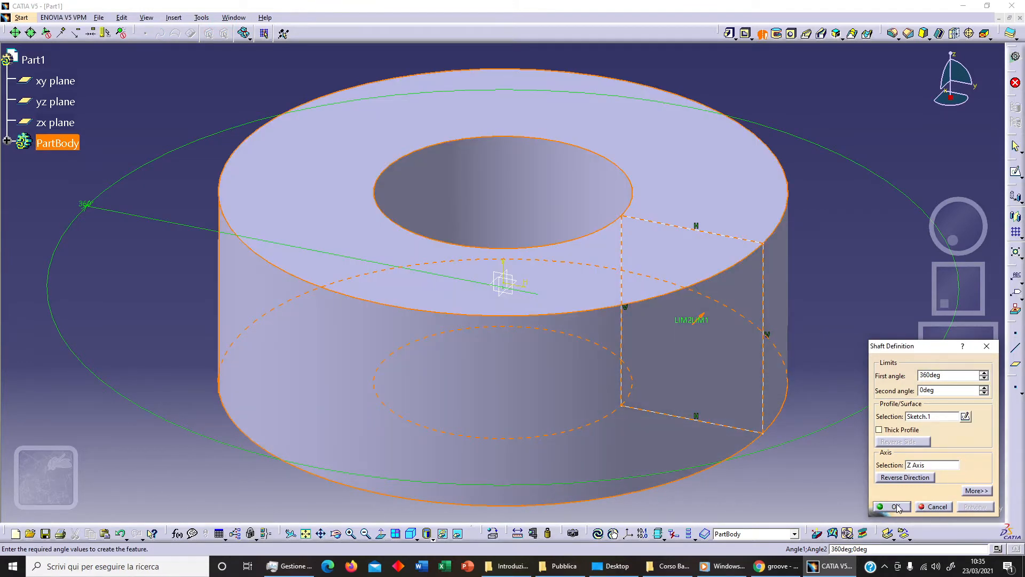
left_click(896, 507)
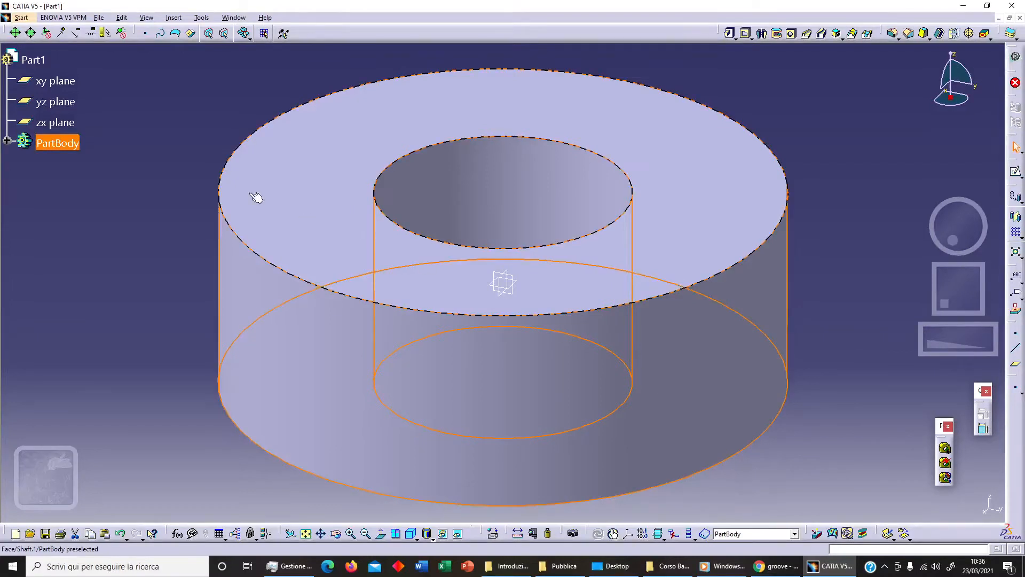
- Start a sketch on the yz plane and project the ring's outer cylindrical face into it
left_click(76, 98)
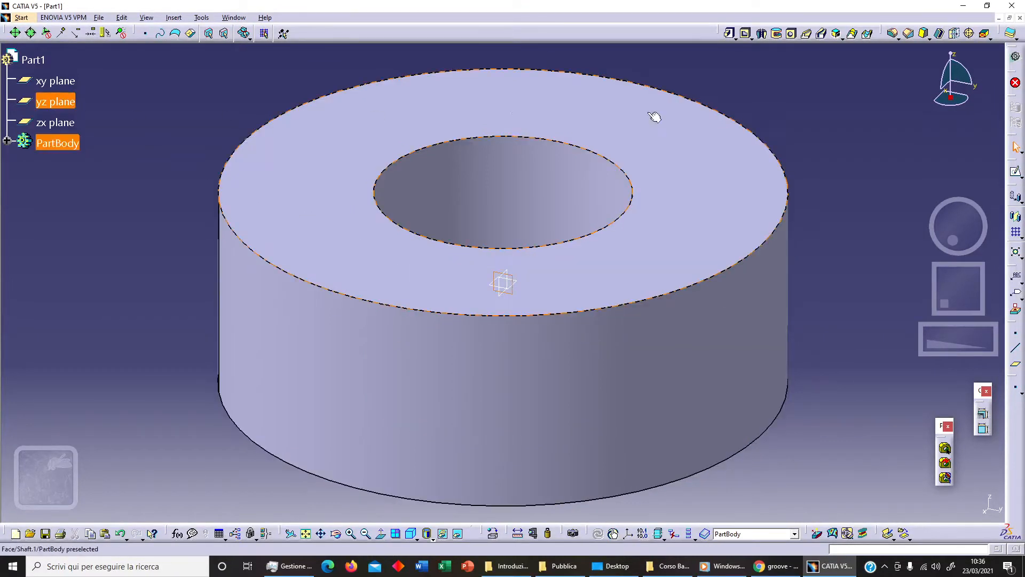
left_click(1017, 173)
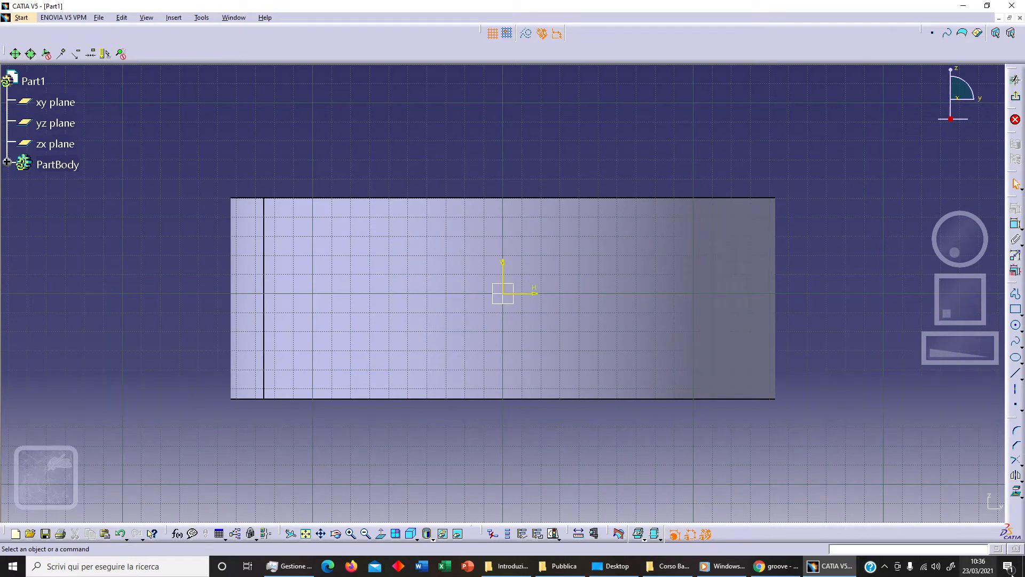
left_click(1016, 494)
left_click(681, 334)
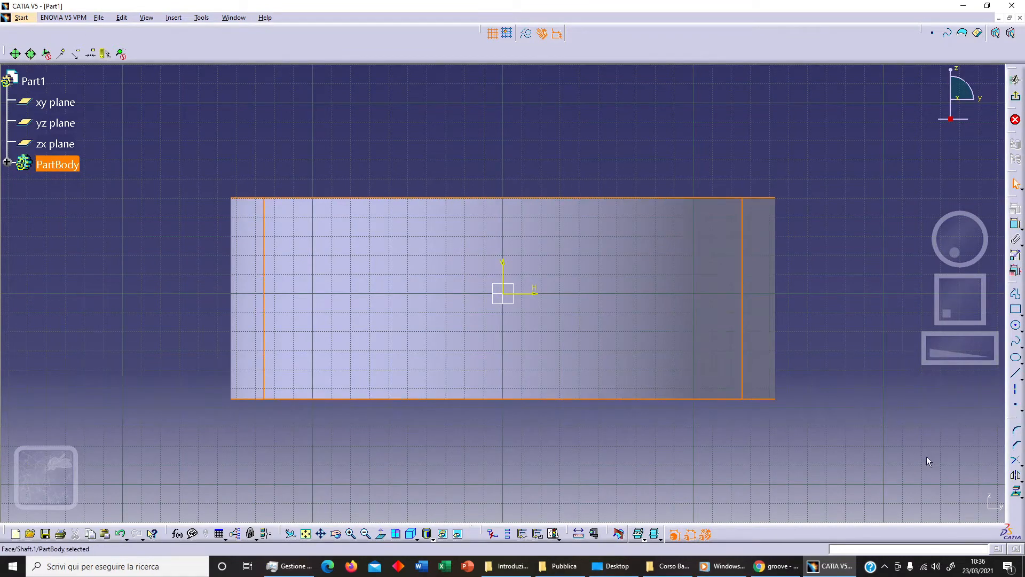
left_click(1014, 492)
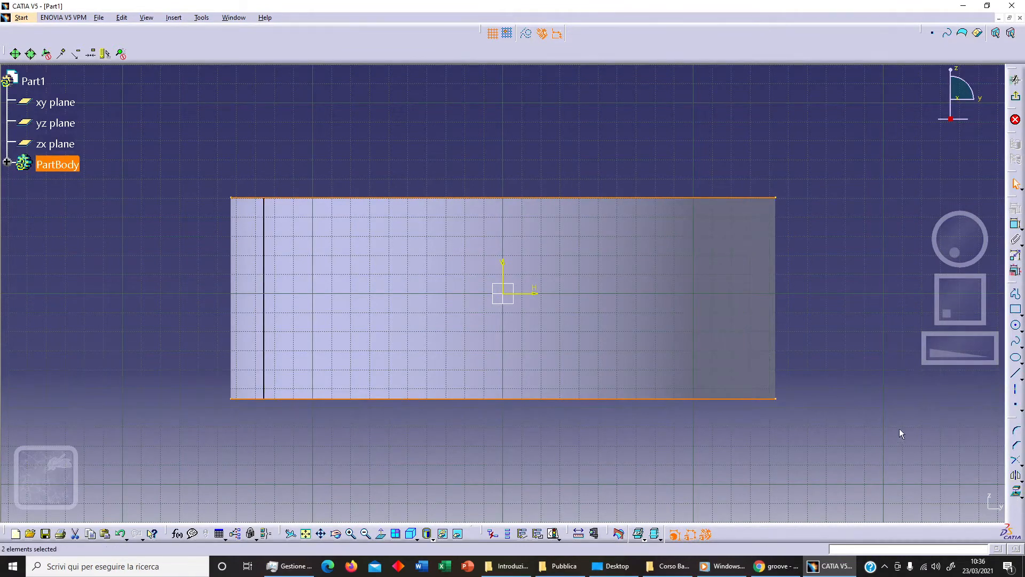
middle_click_drag(664, 167, 648, 184)
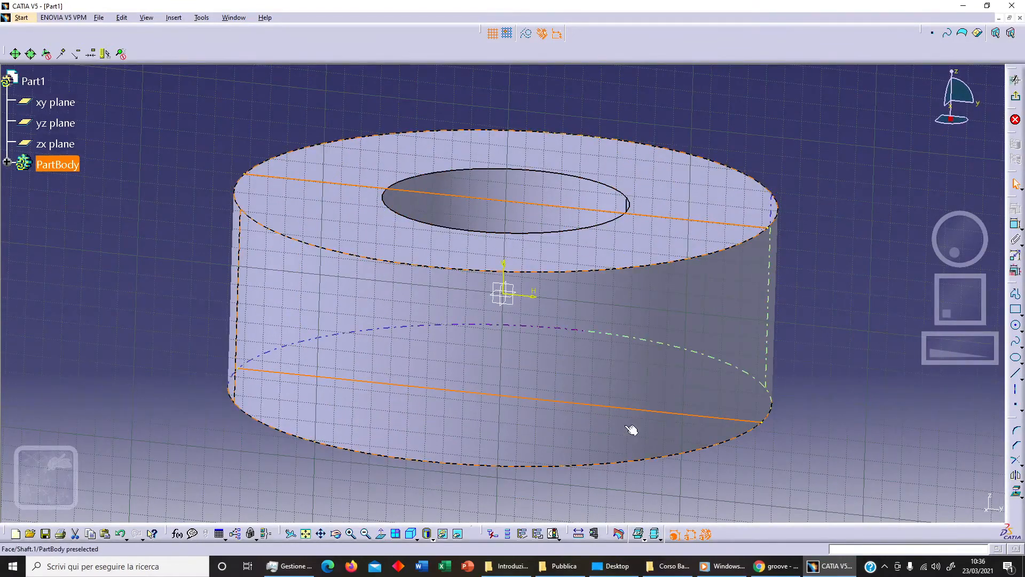
- Convert the projected edges to construction elements and join their ends on the positive H side with a vertical construction line
left_click(527, 35)
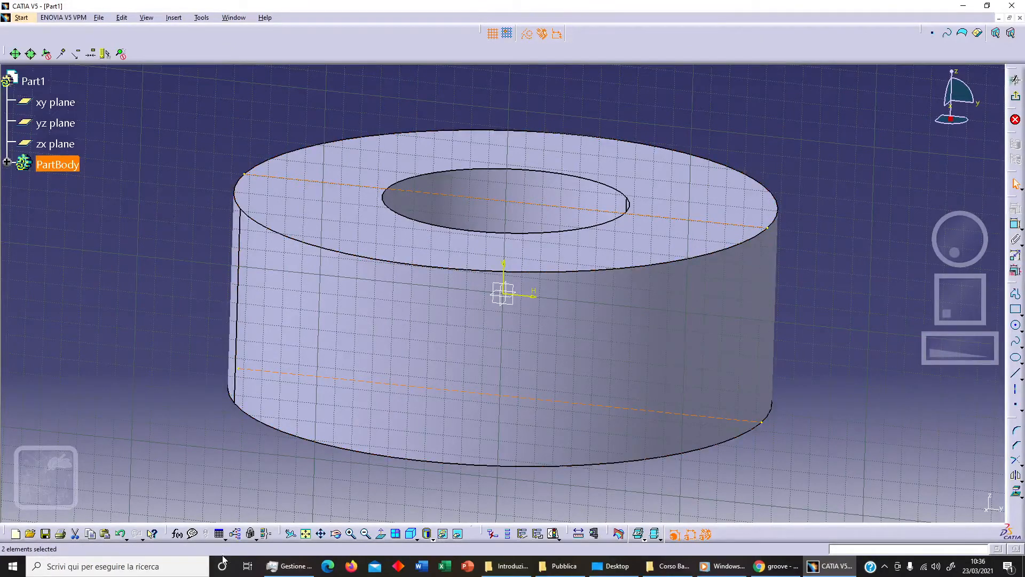
left_click(382, 534)
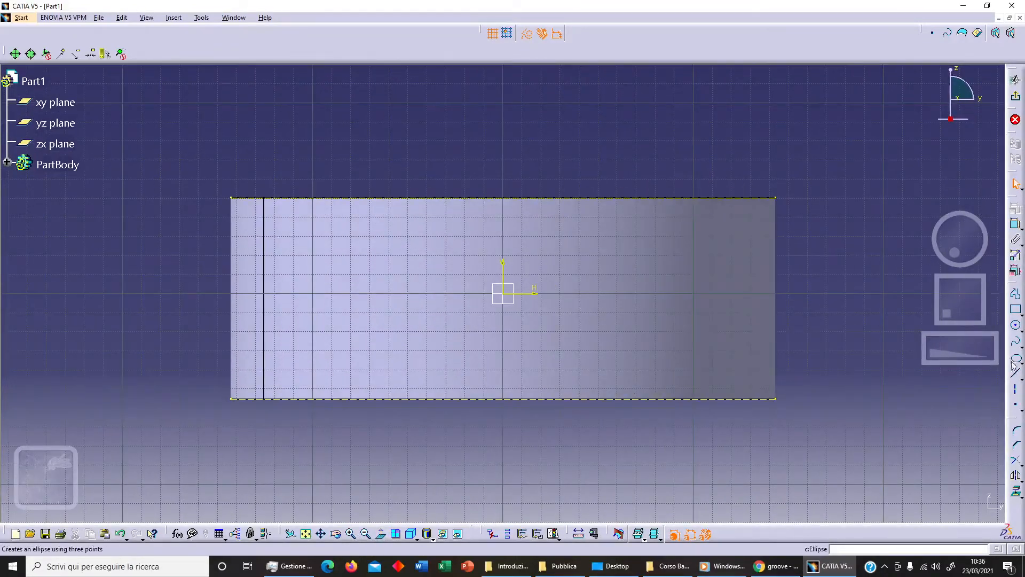
left_click(1015, 372)
left_click(776, 199)
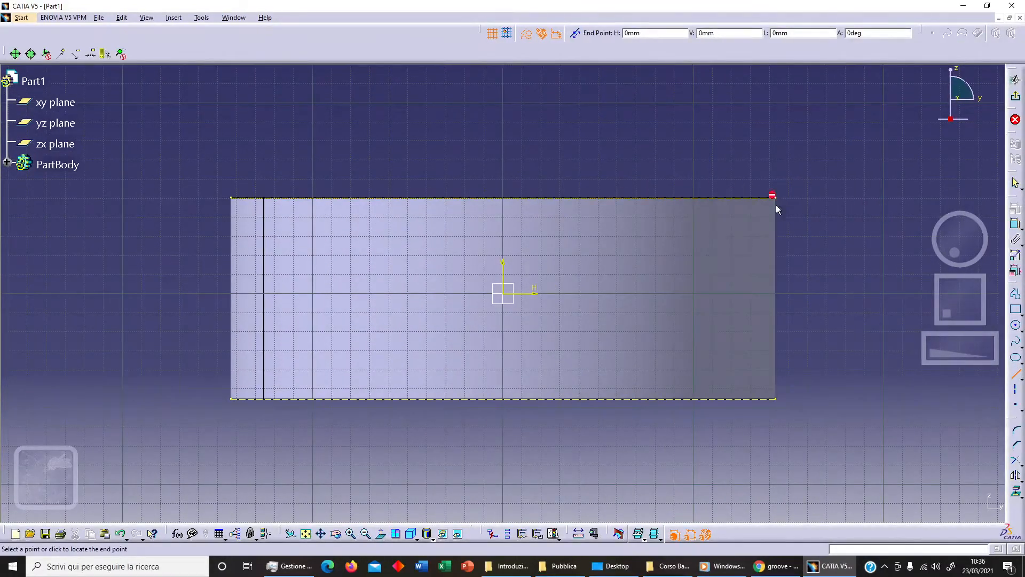
left_click(776, 398)
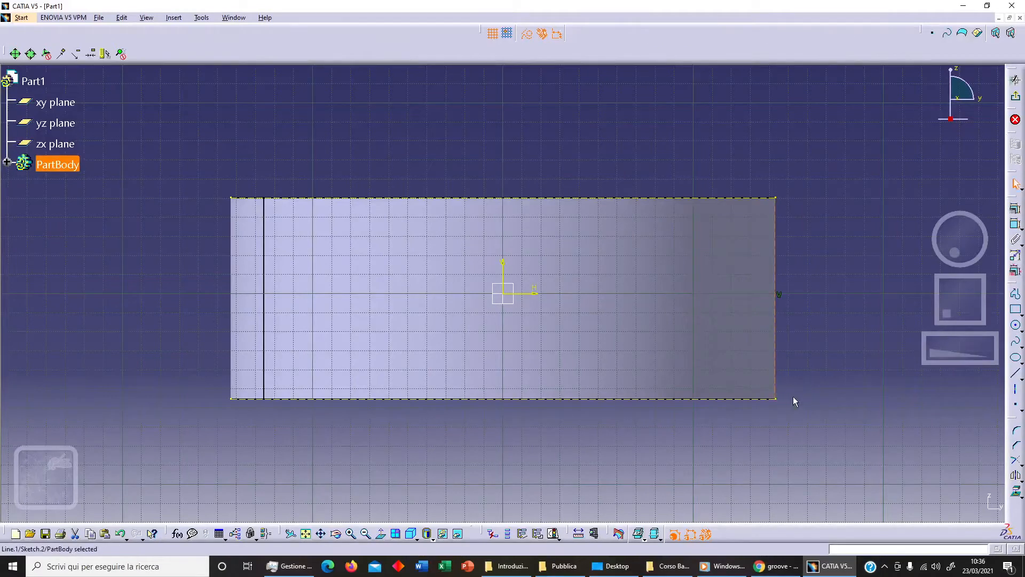
- Return to standard geometry, draw a small circle centred on the lower part of the vertical construction line, and finish the sketch
left_click(527, 34)
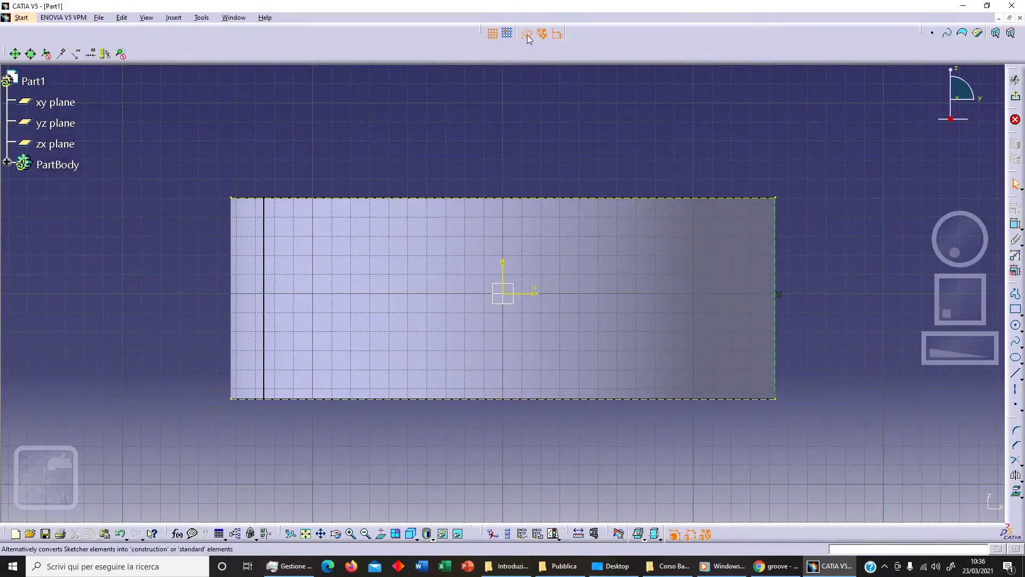
left_click(1015, 324)
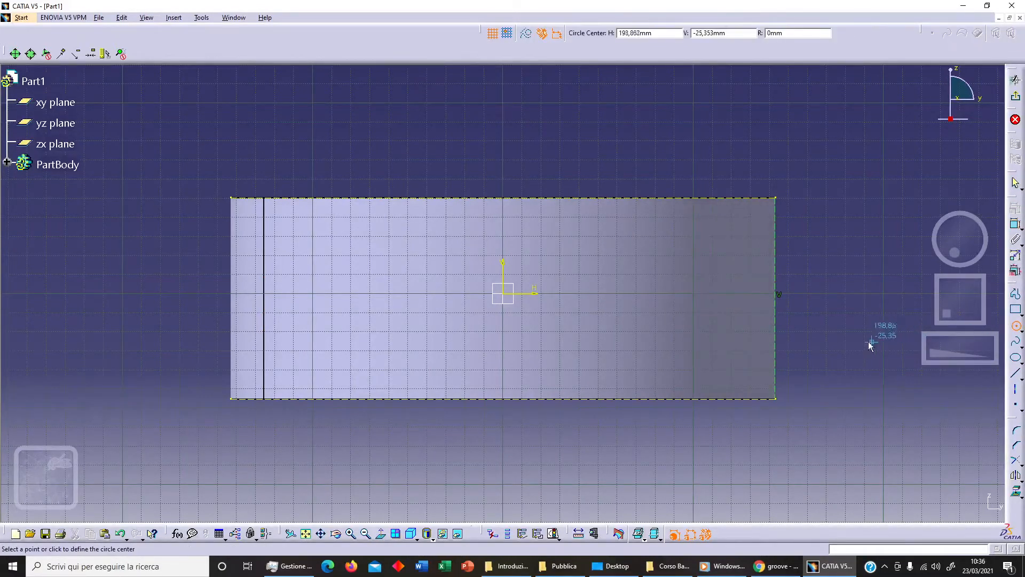
left_click(777, 350)
left_click(756, 338)
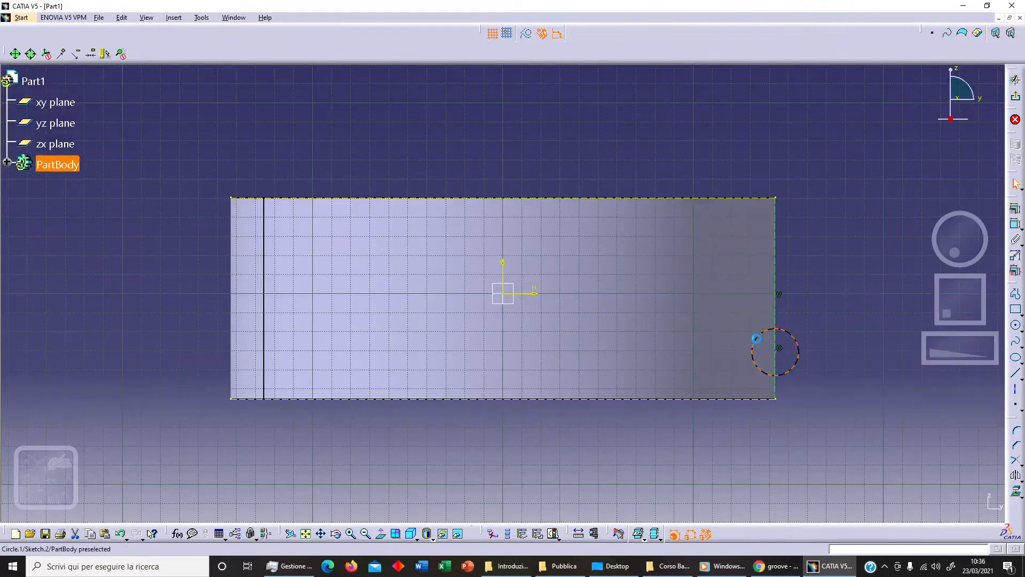
left_click(1016, 96)
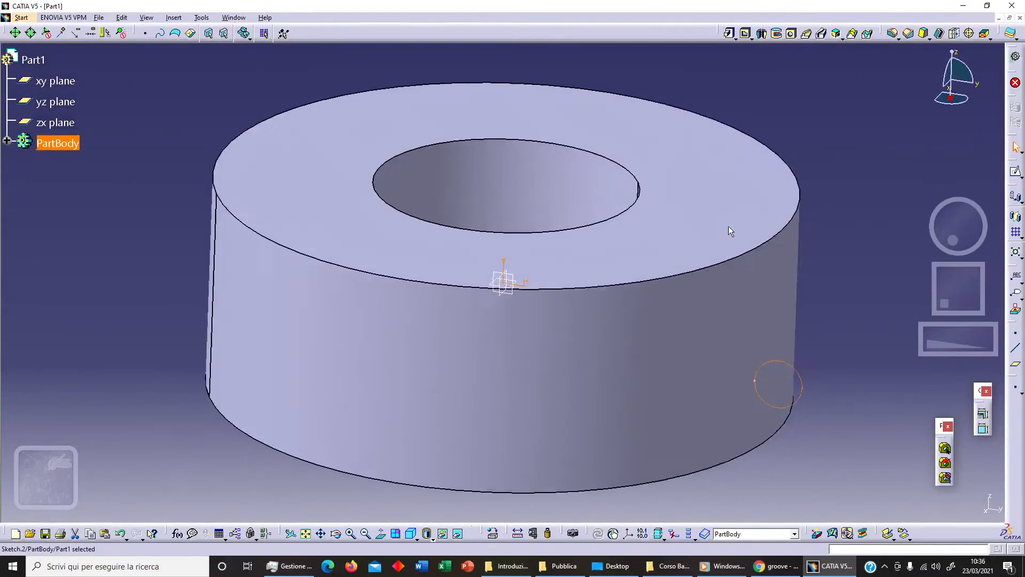
- Define a 360-degree groove from the circle sketch about the Z axis and preview the cut
left_click(778, 34)
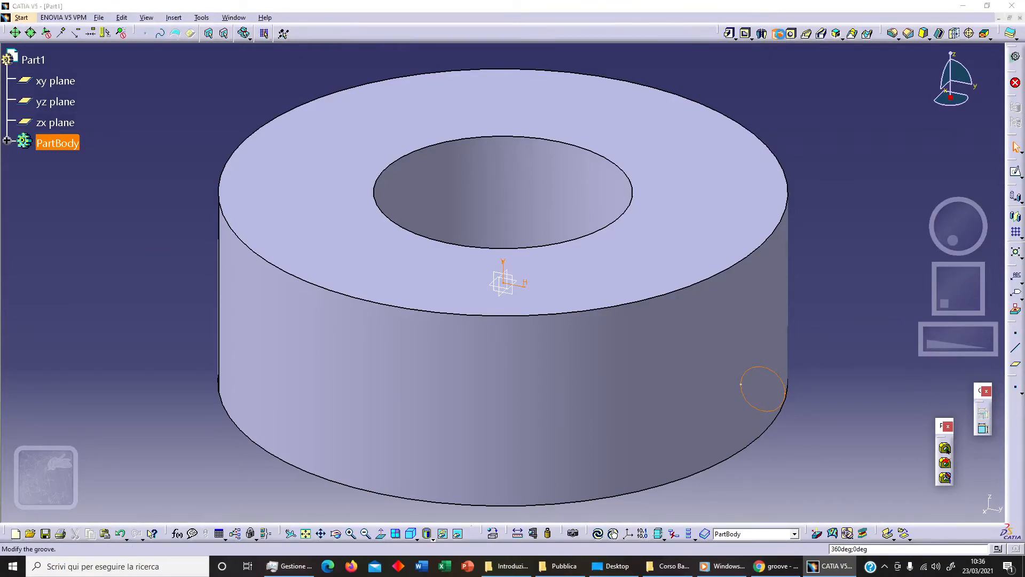
right_click(929, 465)
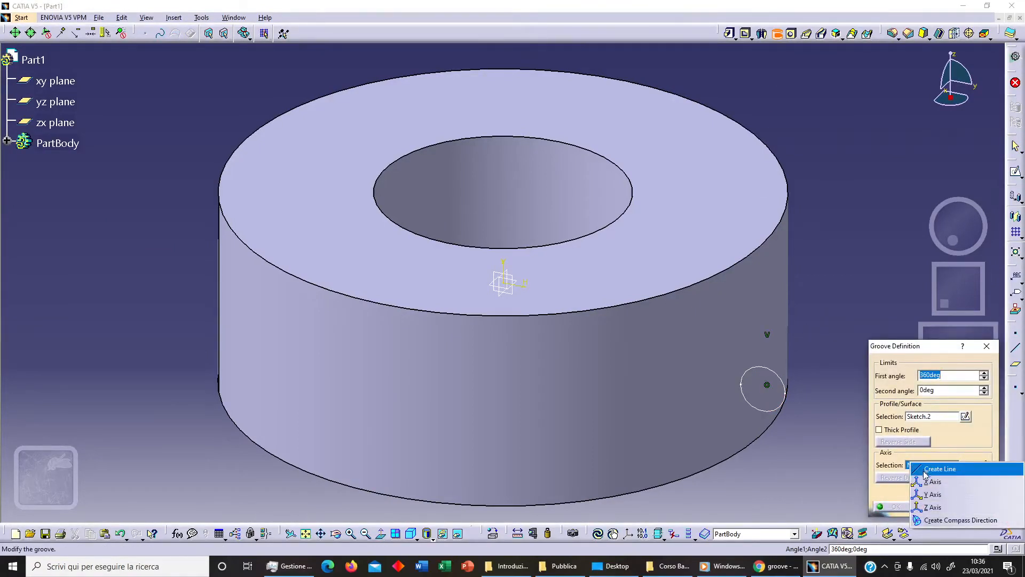
left_click(934, 507)
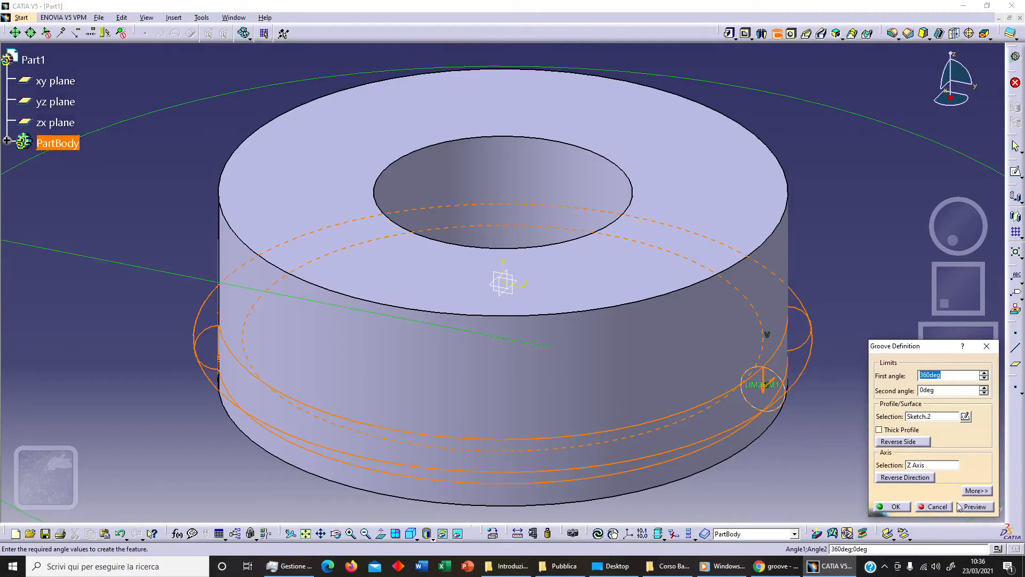
left_click(975, 506)
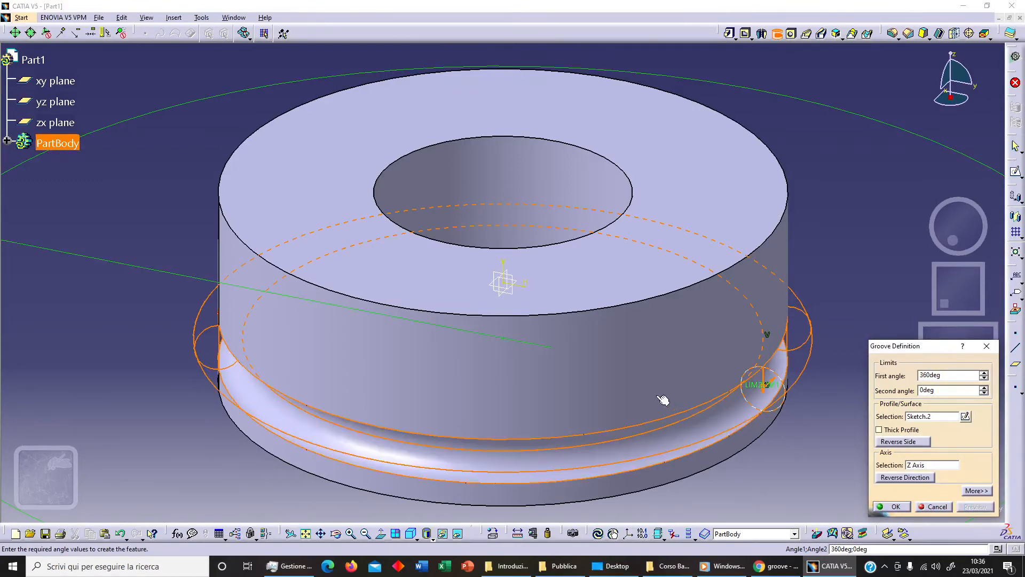
middle_click_drag(663, 399, 638, 347)
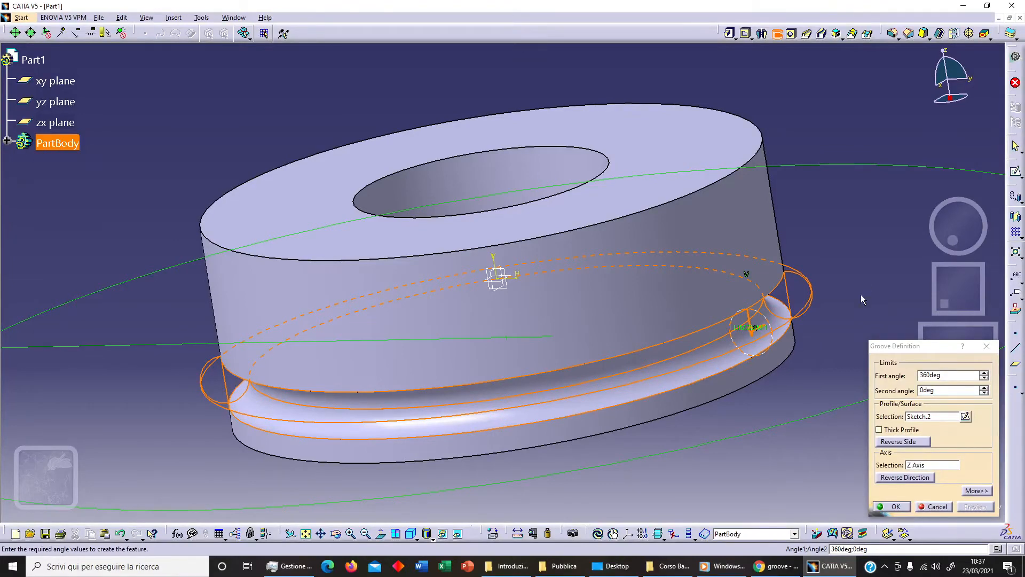
- Preview the groove with its cut side reversed and restore the original side
left_click(912, 443)
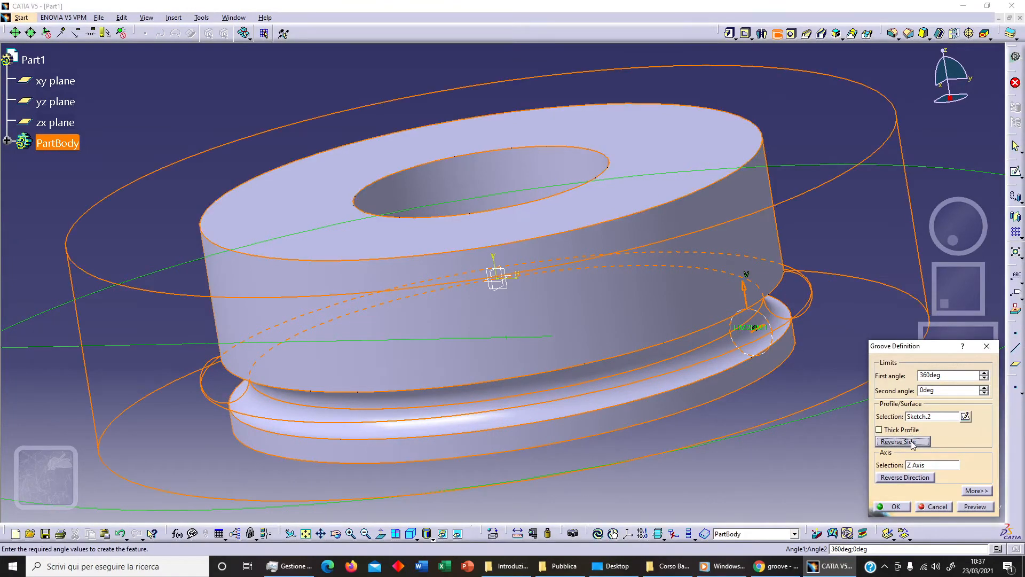
left_click(965, 507)
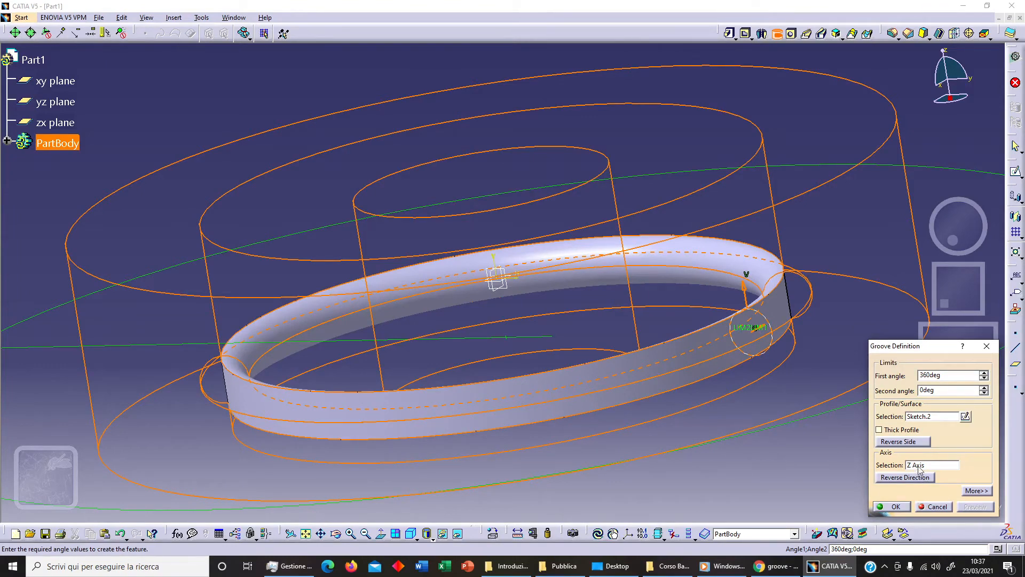
left_click(916, 443)
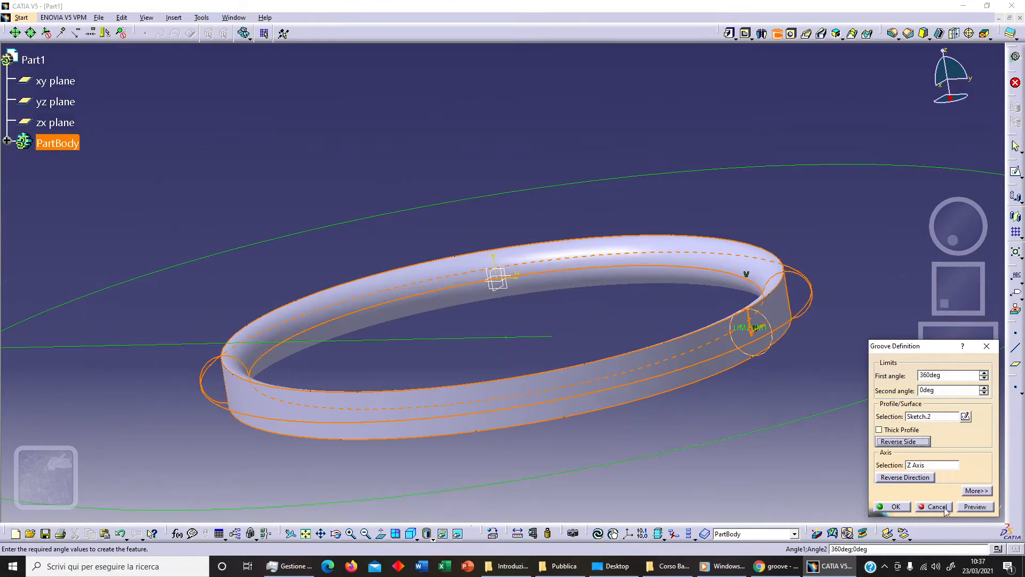
left_click(975, 507)
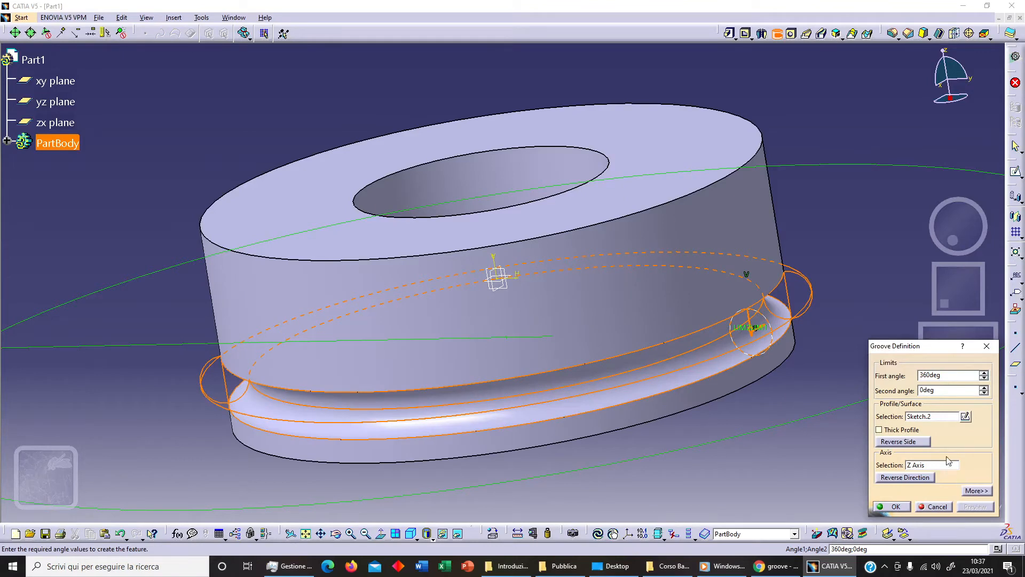
- Turn on Thick Profile for the groove, set Thickness1 to 3 mm and preview the thin cut
left_click(879, 429)
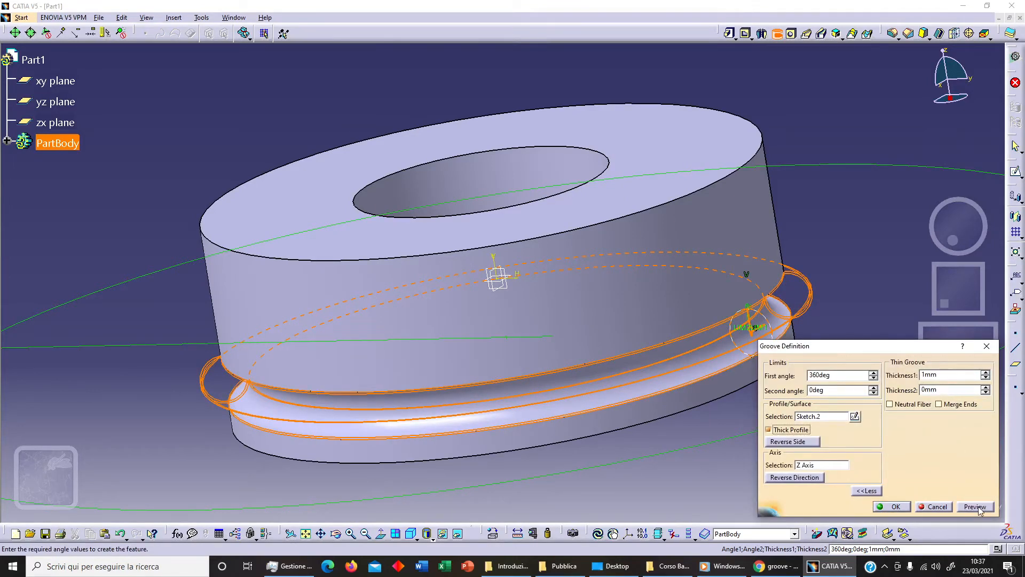
left_click(980, 510)
middle_click_drag(644, 360, 647, 305)
left_click(985, 372)
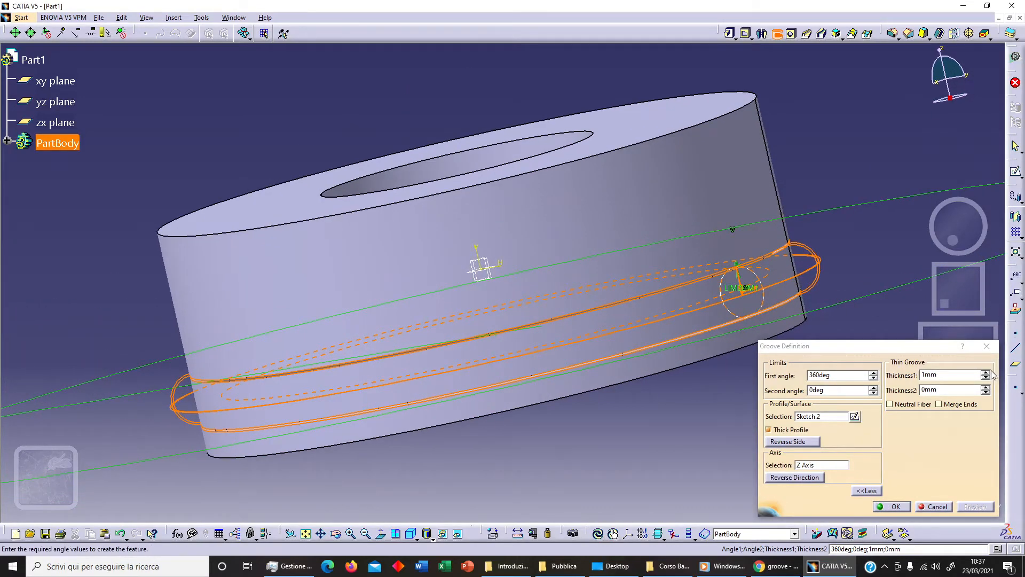
left_click(986, 372)
left_click(990, 505)
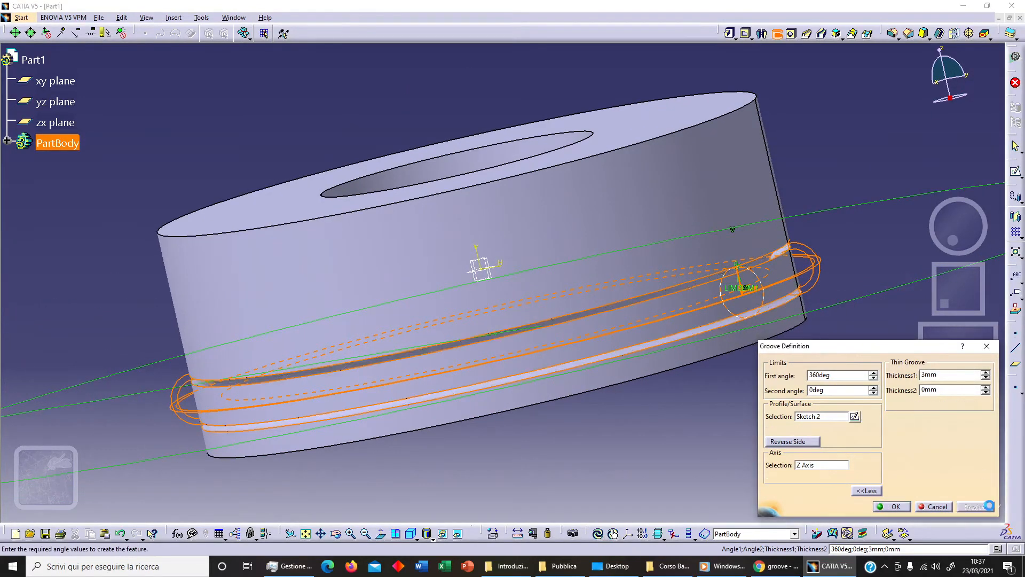
- Set the groove's Thickness2 to 3 mm, preview the result and create the thin groove
left_click(985, 387)
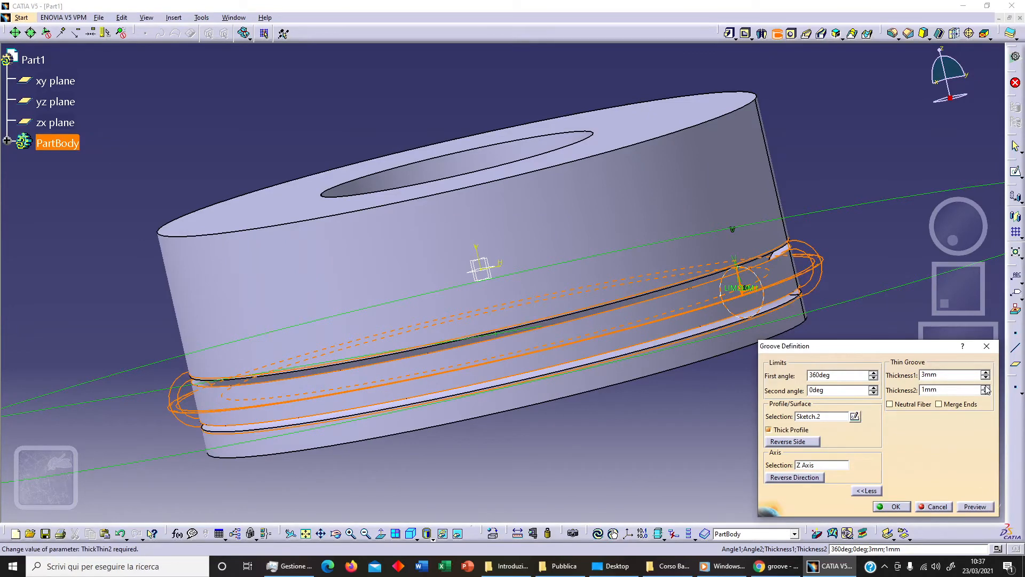
left_click(985, 386)
left_click(985, 386)
left_click(985, 506)
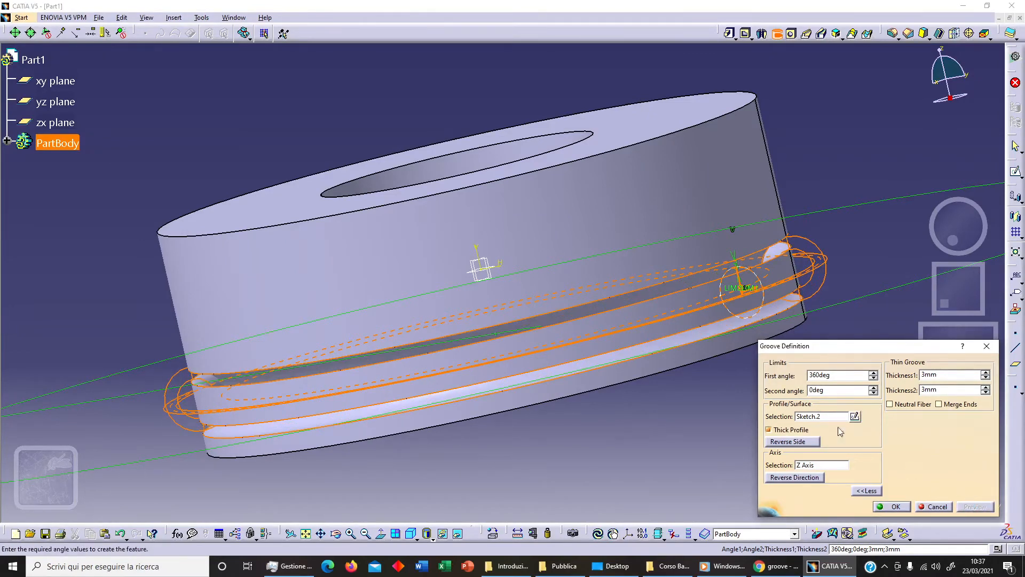
mouse_move(539, 284)
middle_mouse_down()
mouse_move(533, 311)
mouse_move(474, 339)
mouse_move(611, 298)
mouse_move(548, 295)
middle_mouse_up()
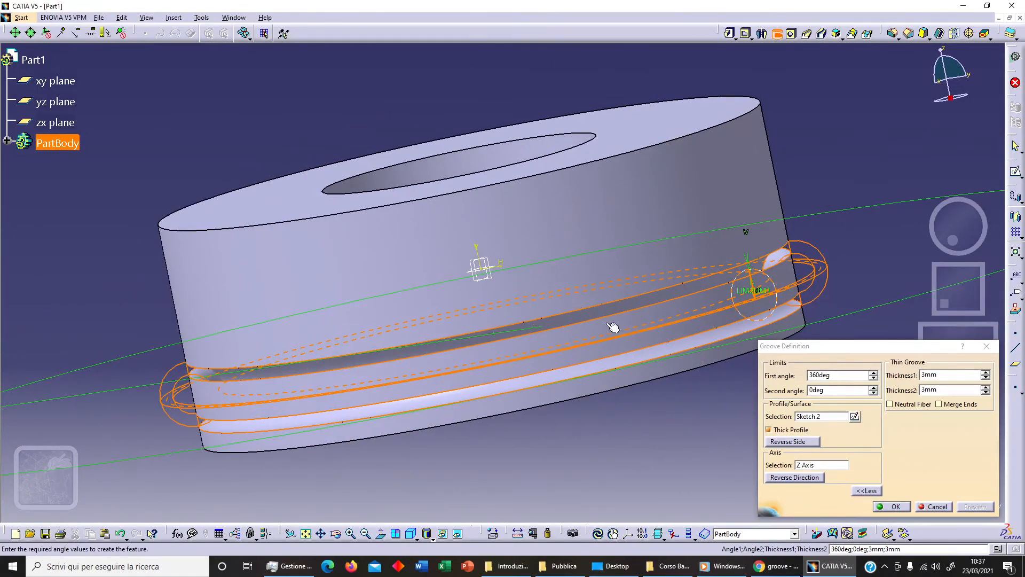
left_click(896, 506)
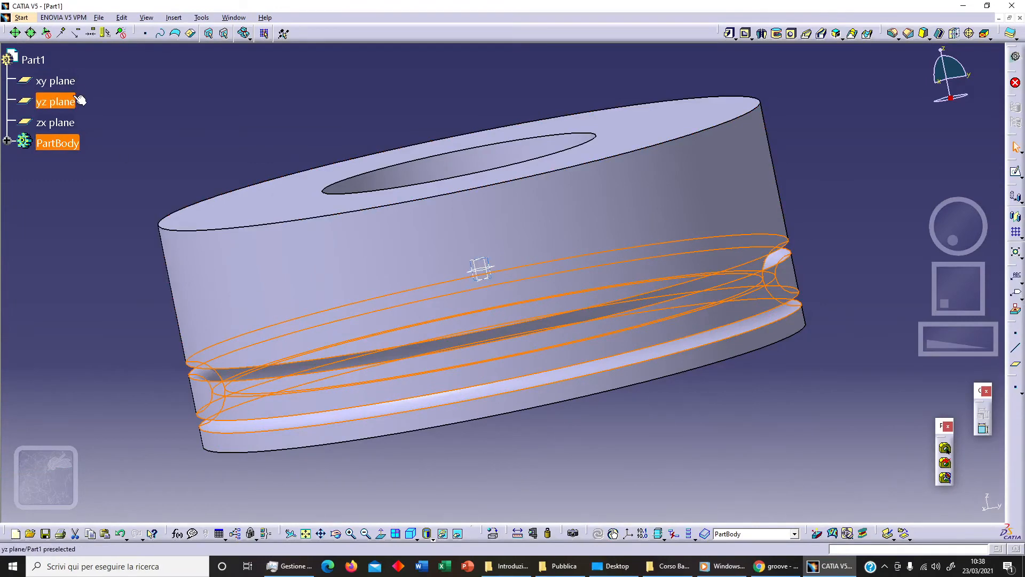
- Sketch a small upright rectangle on the yz plane, straddling the ring's outer edge on the positive H side near the top face, and finish the sketch
left_click(71, 101)
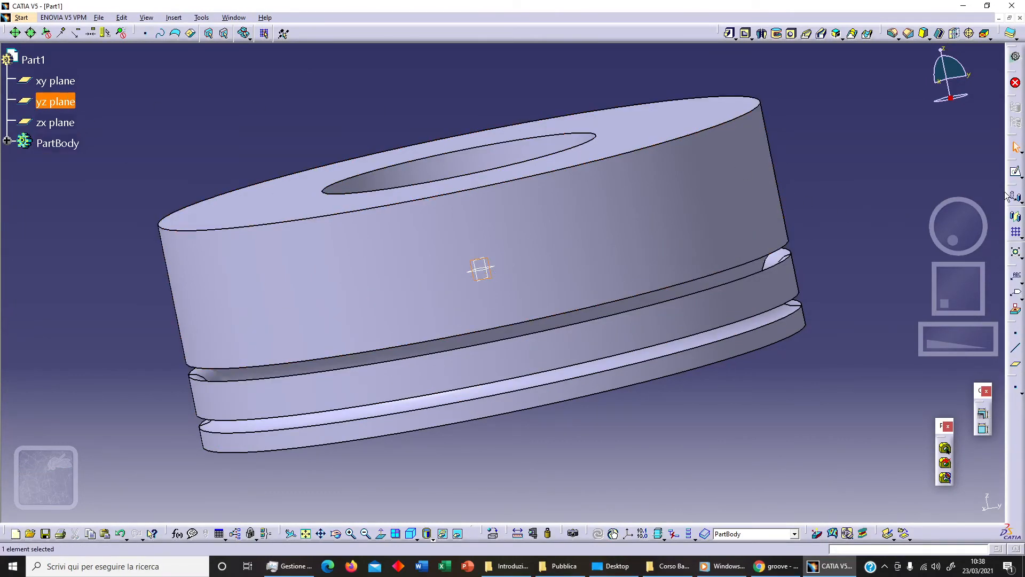
left_click(1015, 171)
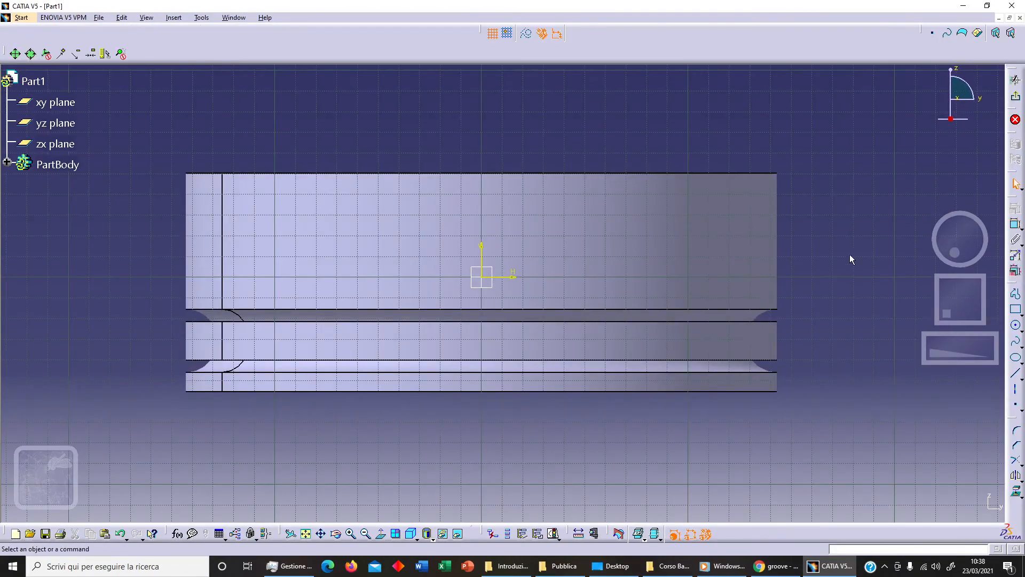
left_click(1015, 309)
left_click(766, 196)
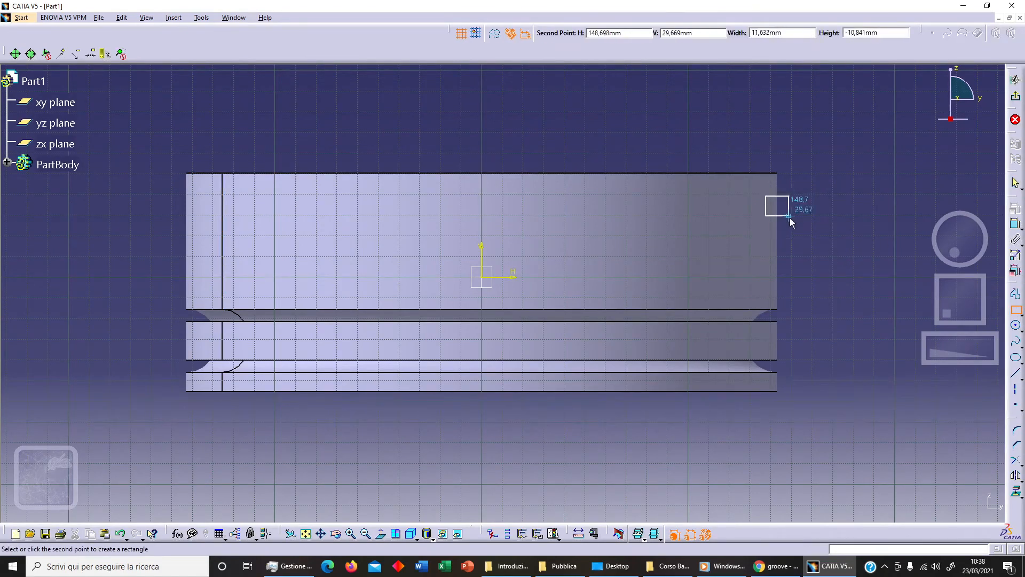
left_click(792, 233)
left_click(1008, 101)
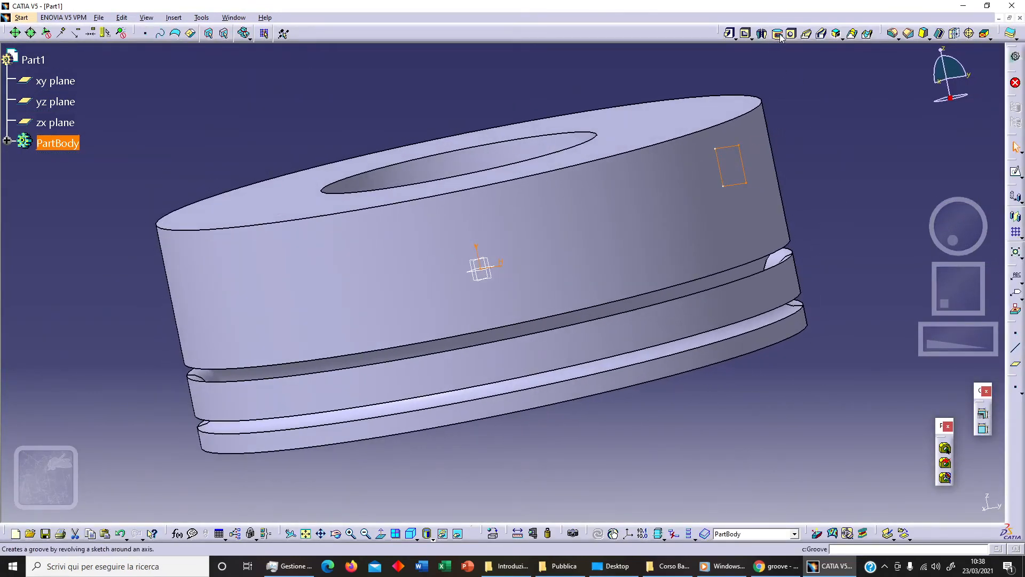
- Cut a 360-degree groove from the rectangle sketch about the Z axis
left_click(778, 34)
right_click(934, 468)
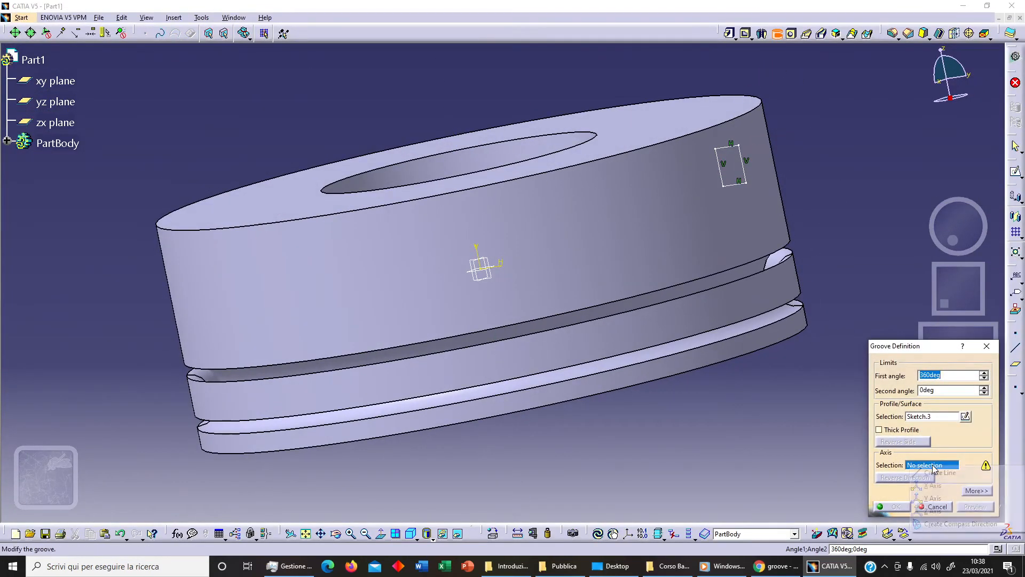
left_click(939, 510)
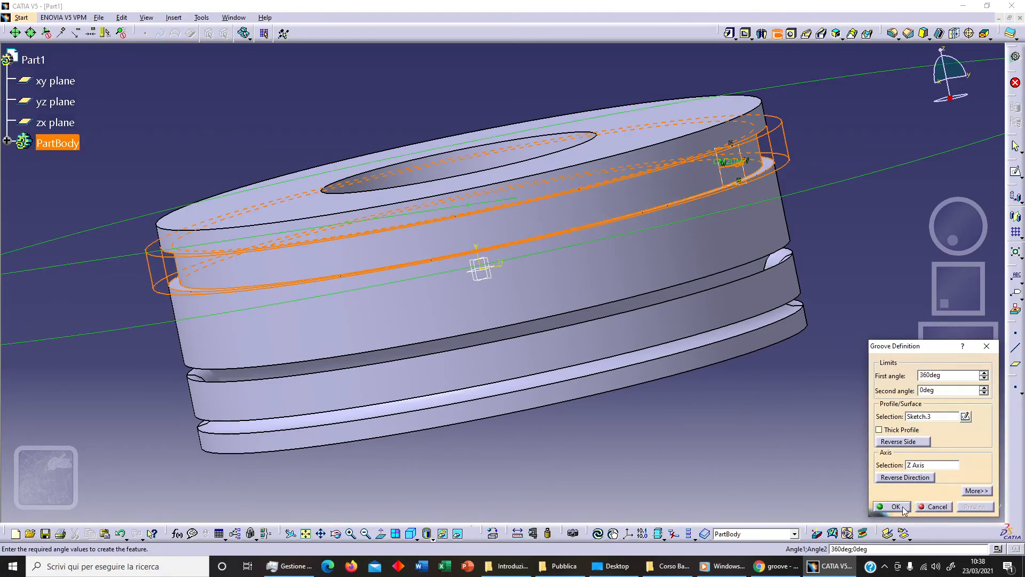
left_click(896, 507)
middle_click_drag(415, 369, 558, 347)
left_click(764, 396)
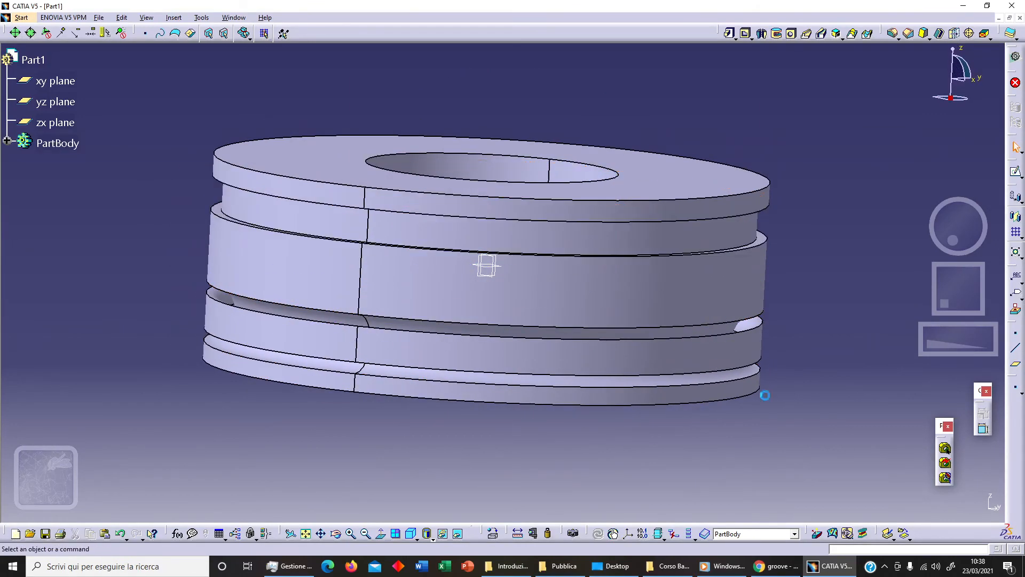